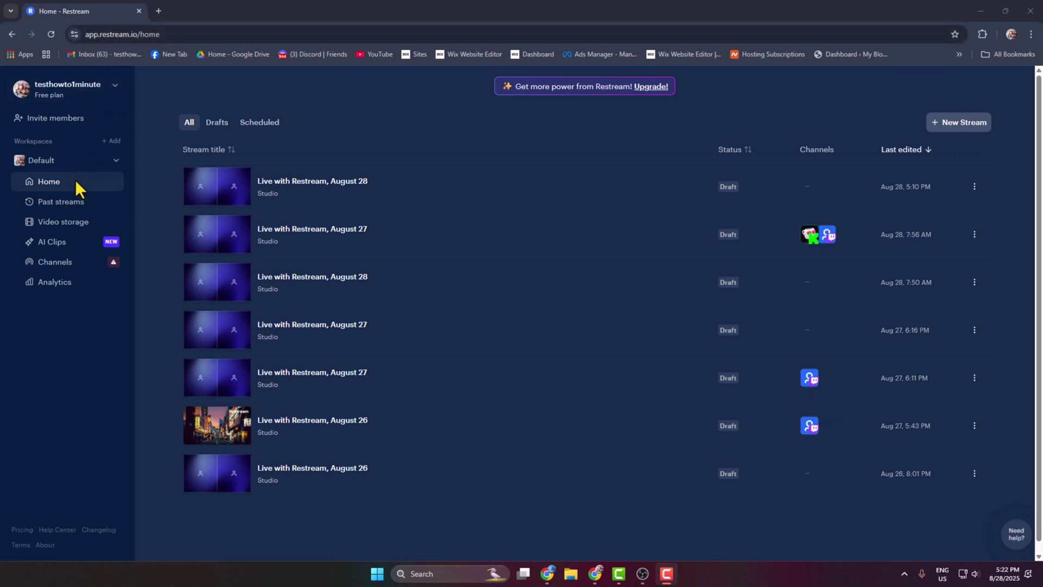
# - Create an RTMP encoder event 'test' scheduled for Aug 29, 2025 at 12:45 AM
pyautogui.click(952, 127)
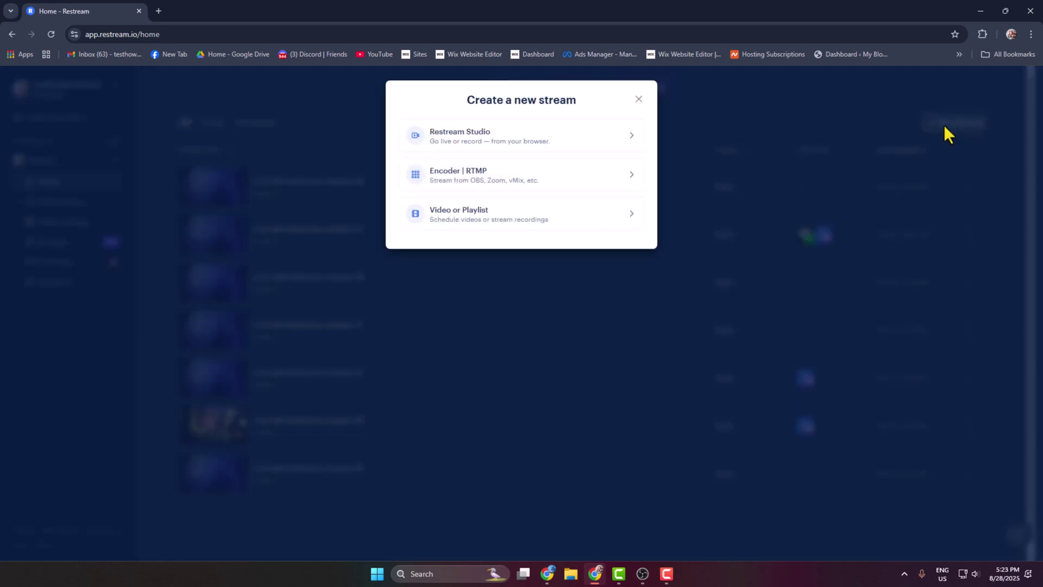
pyautogui.click(461, 180)
pyautogui.write('test')
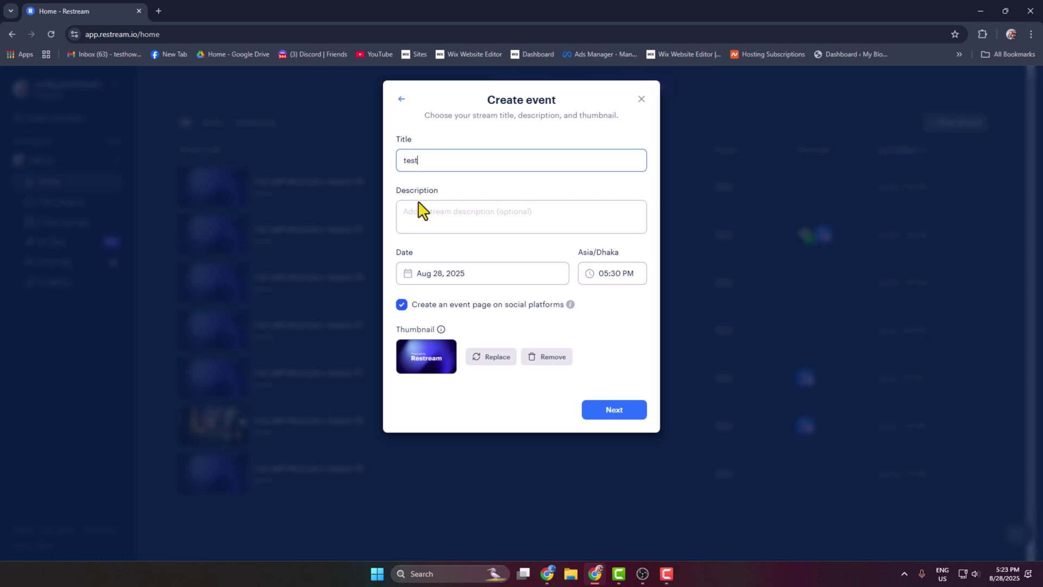
pyautogui.click(416, 212)
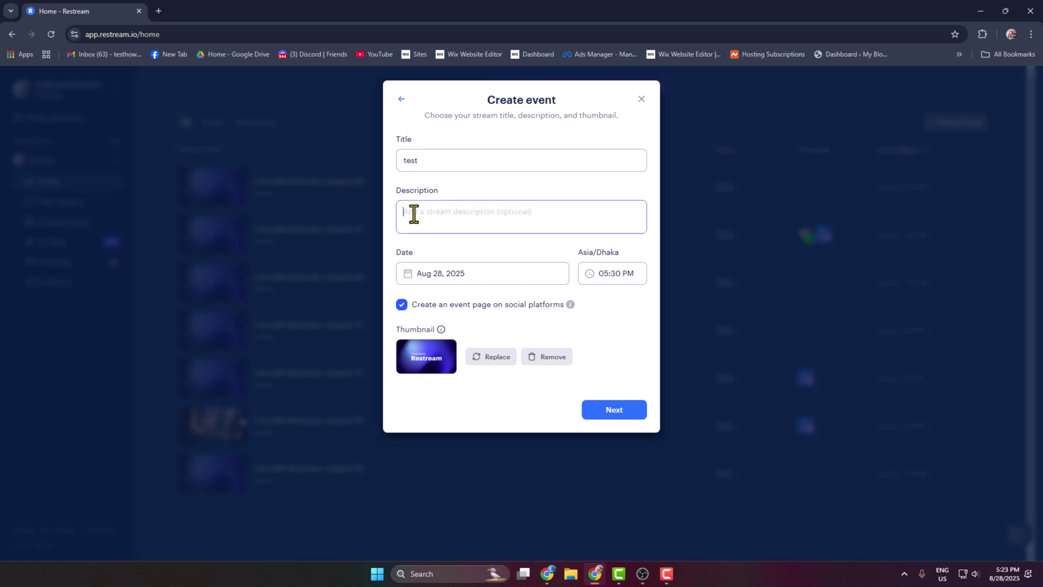
pyautogui.click(462, 274)
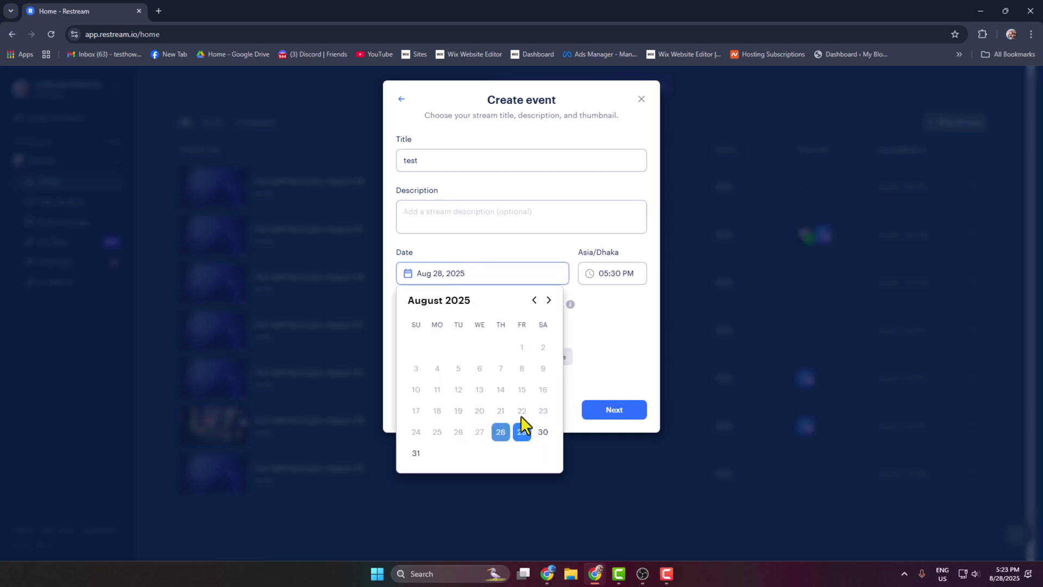
pyautogui.click(522, 431)
pyautogui.click(611, 274)
pyautogui.click(609, 364)
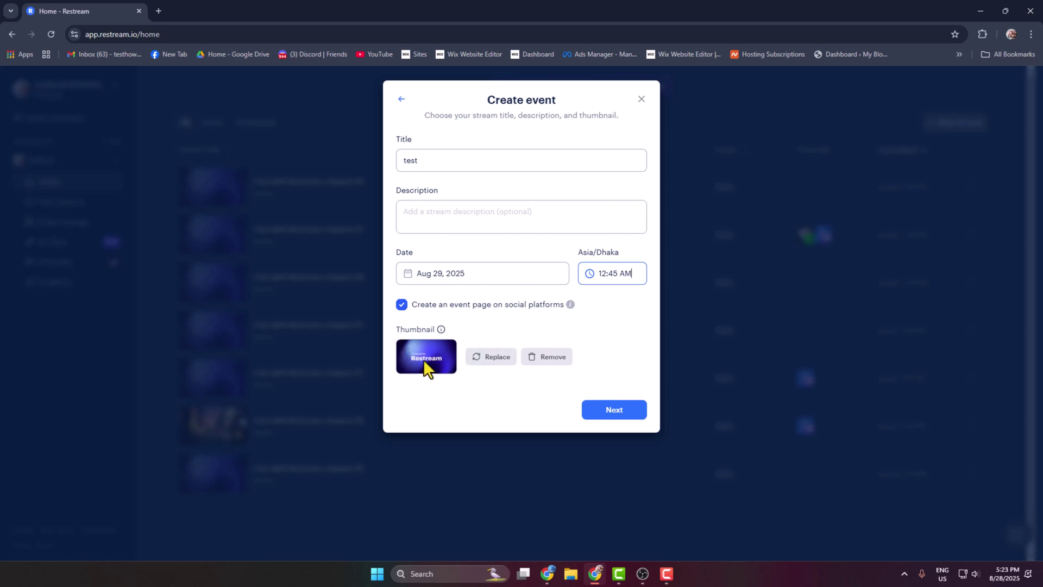
pyautogui.click(614, 409)
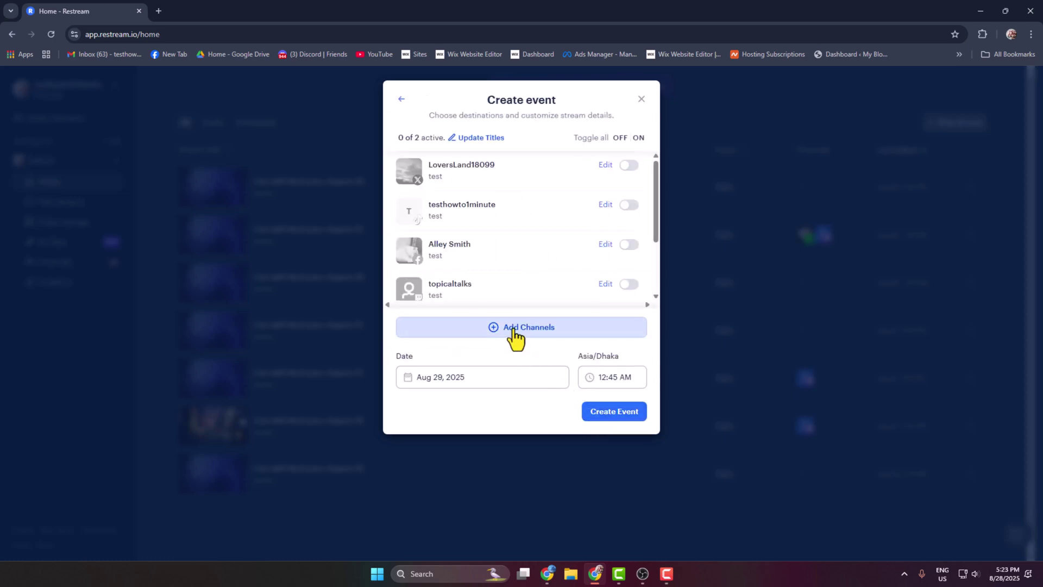
pyautogui.click(517, 327)
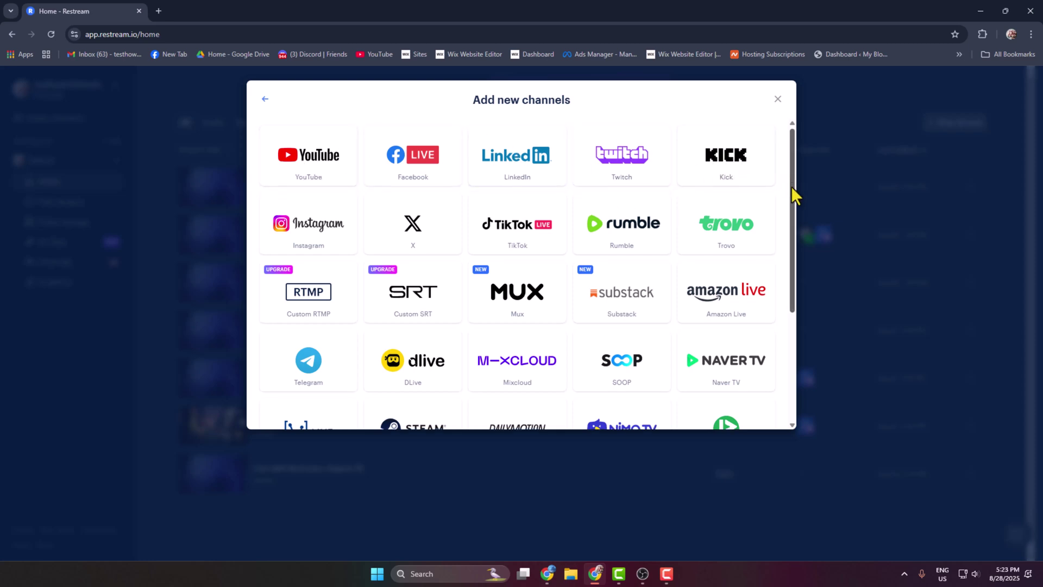
pyautogui.moveTo(791, 179)
pyautogui.mouseDown()
pyautogui.moveTo(788, 346)
pyautogui.moveTo(791, 131)
pyautogui.mouseUp()
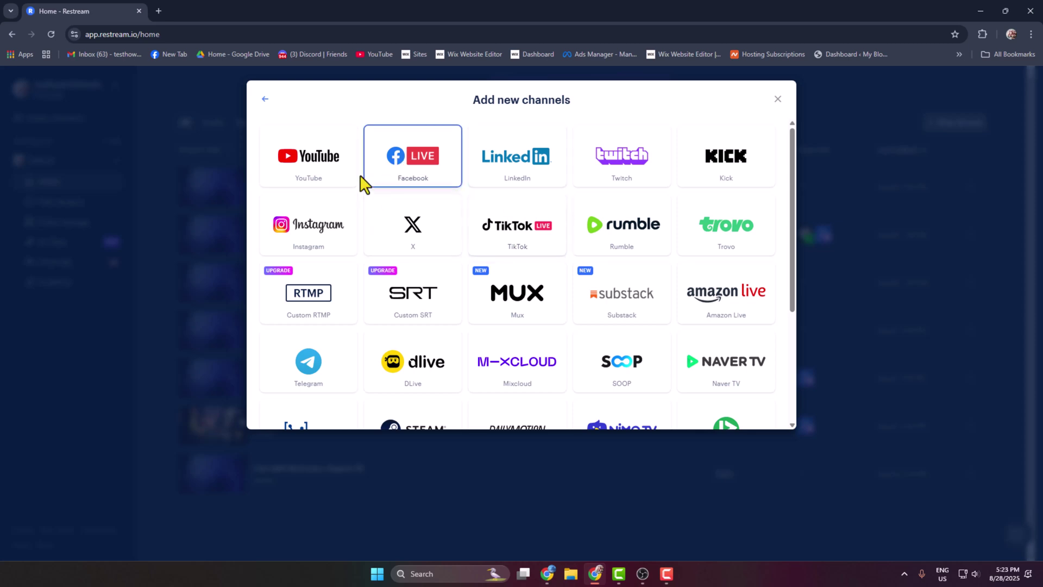
pyautogui.moveTo(792, 147); pyautogui.dragTo(797, 156)
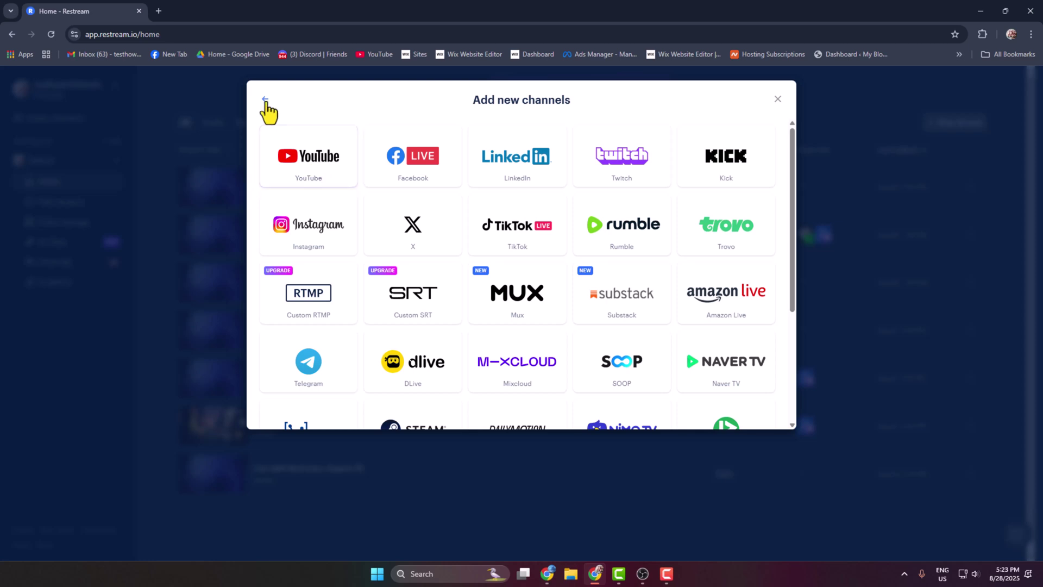
pyautogui.click(264, 99)
pyautogui.scroll(-1, 447, 219)
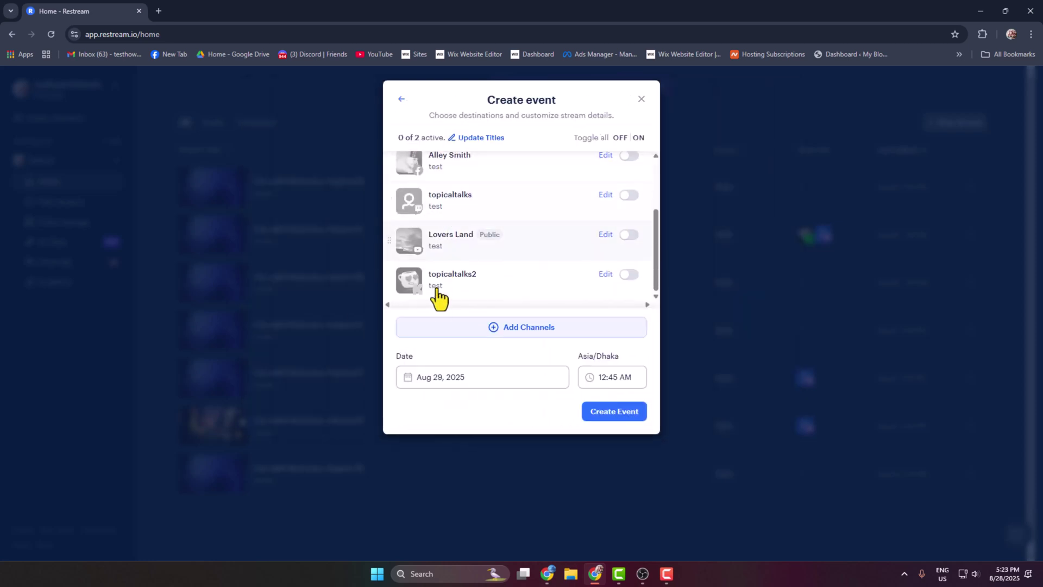
# - Enable the topicaltalks destination, create the event, and copy its RTMP URL
pyautogui.moveTo(489, 200)
pyautogui.click(629, 195)
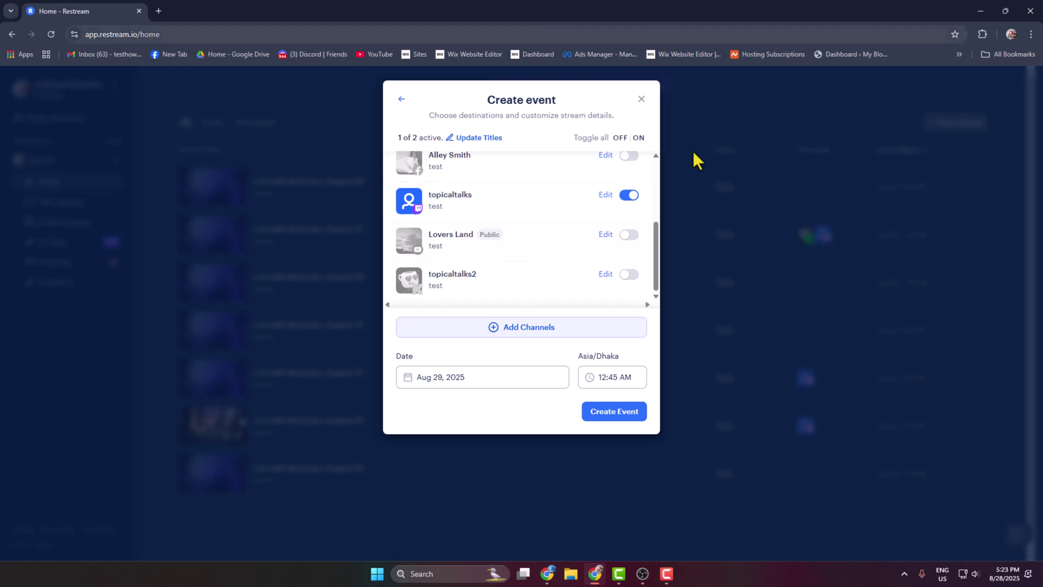
pyautogui.click(607, 417)
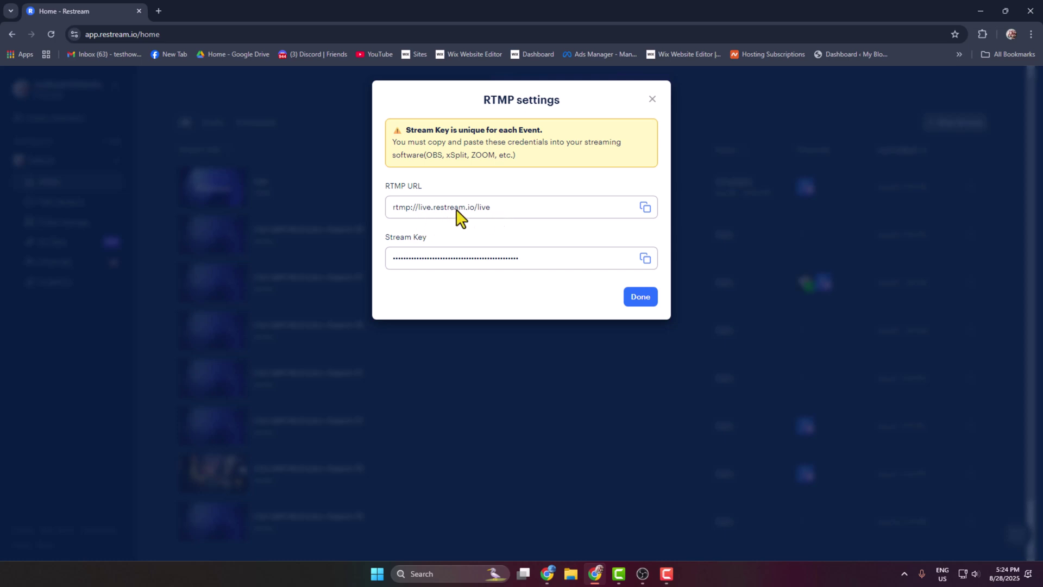
pyautogui.click(645, 209)
pyautogui.hotkey('alt', 'Tab')
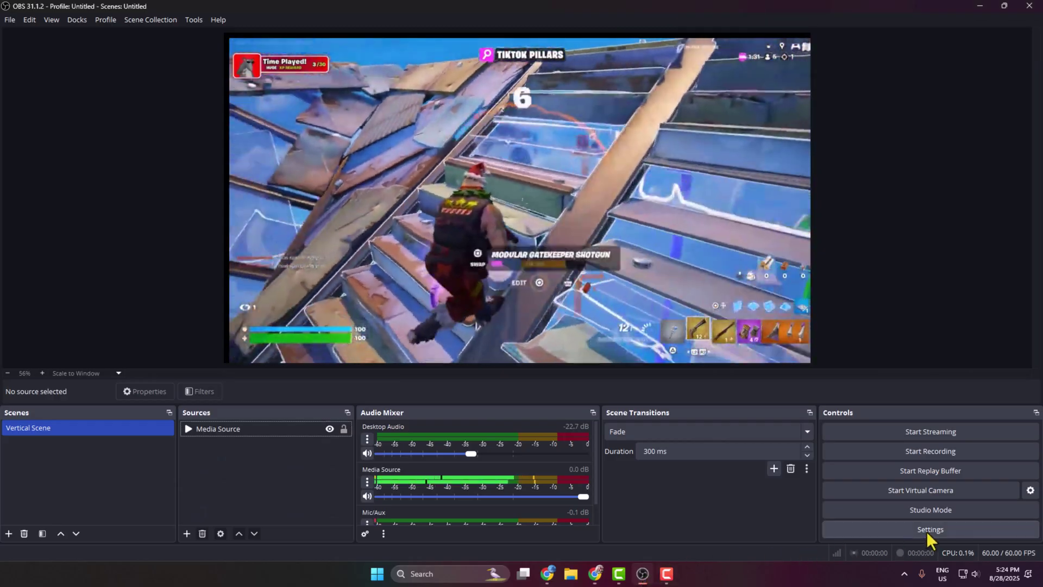
# - In OBS Stream settings, use the Custom service with Restream's RTMP URL as server
pyautogui.click(926, 532)
pyautogui.click(284, 138)
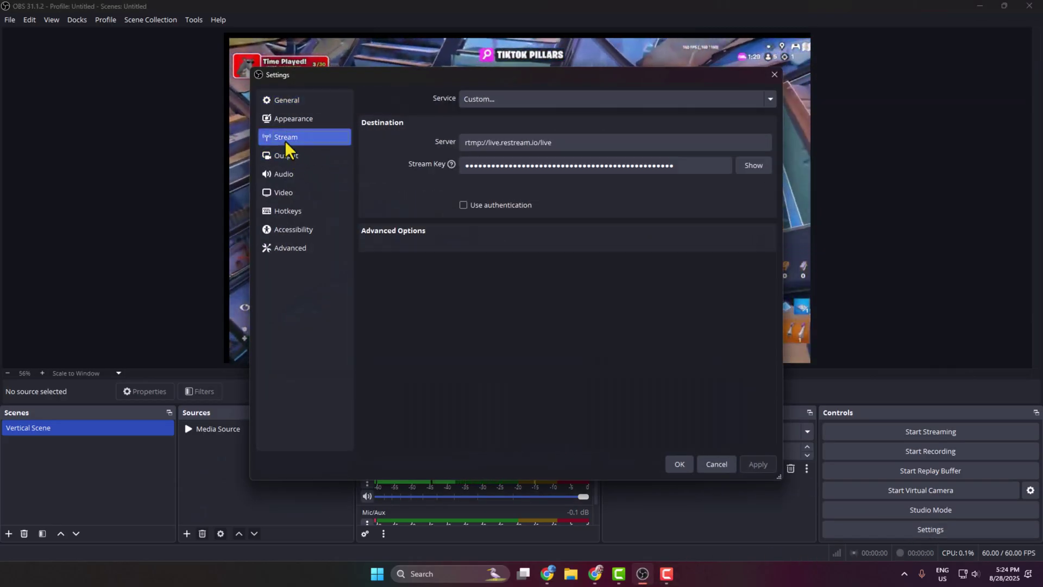
pyautogui.click(473, 99)
pyautogui.click(479, 118)
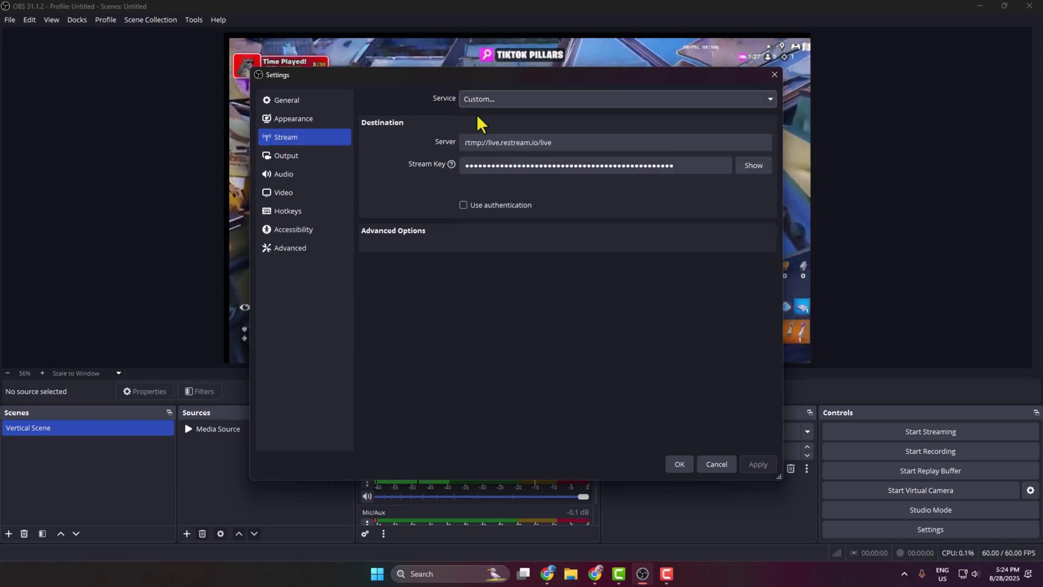
pyautogui.doubleClick(522, 142)
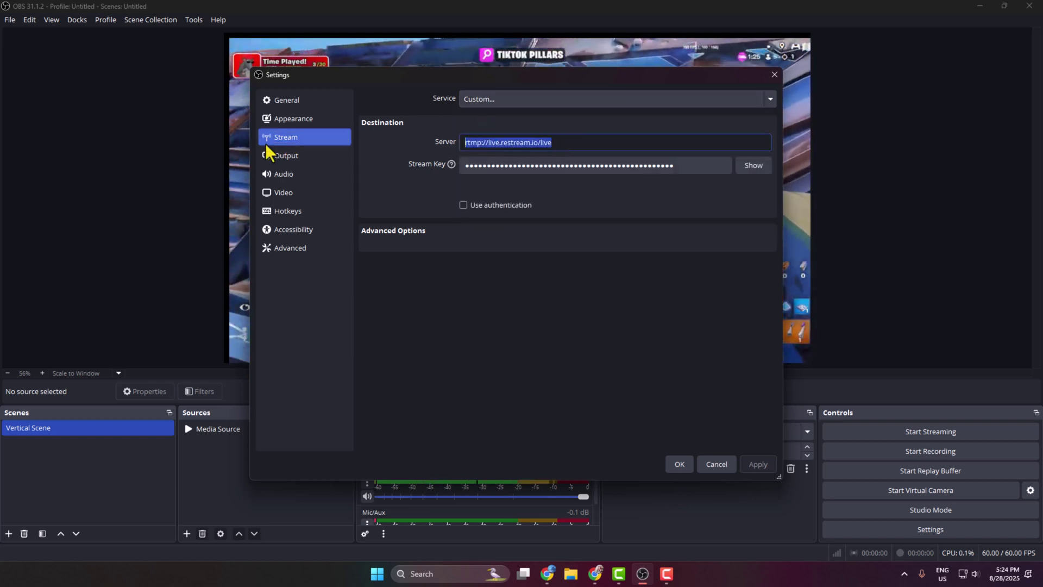
pyautogui.hotkey('ctrl', 'v')
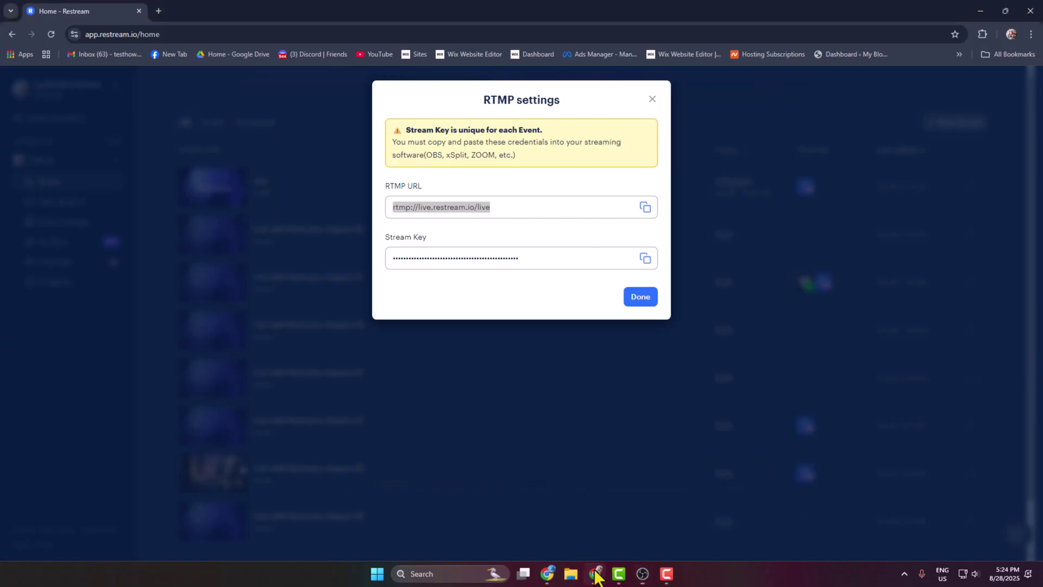
# - Paste the Restream event's stream key into OBS and save the stream settings
pyautogui.hotkey('alt', 'Tab')
pyautogui.click(645, 259)
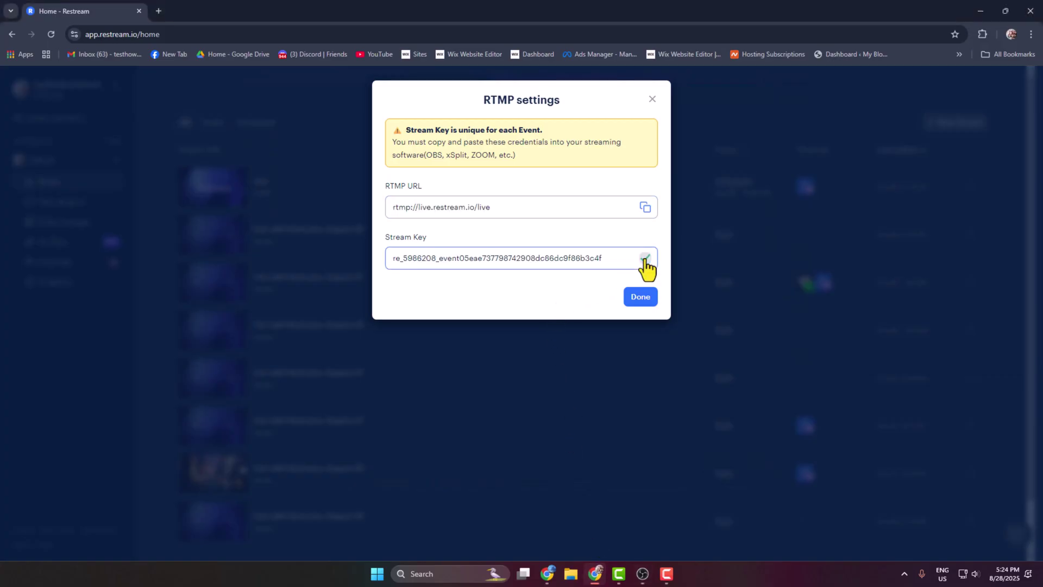
pyautogui.click(642, 572)
pyautogui.click(570, 166)
pyautogui.hotkey('ctrl', 'v')
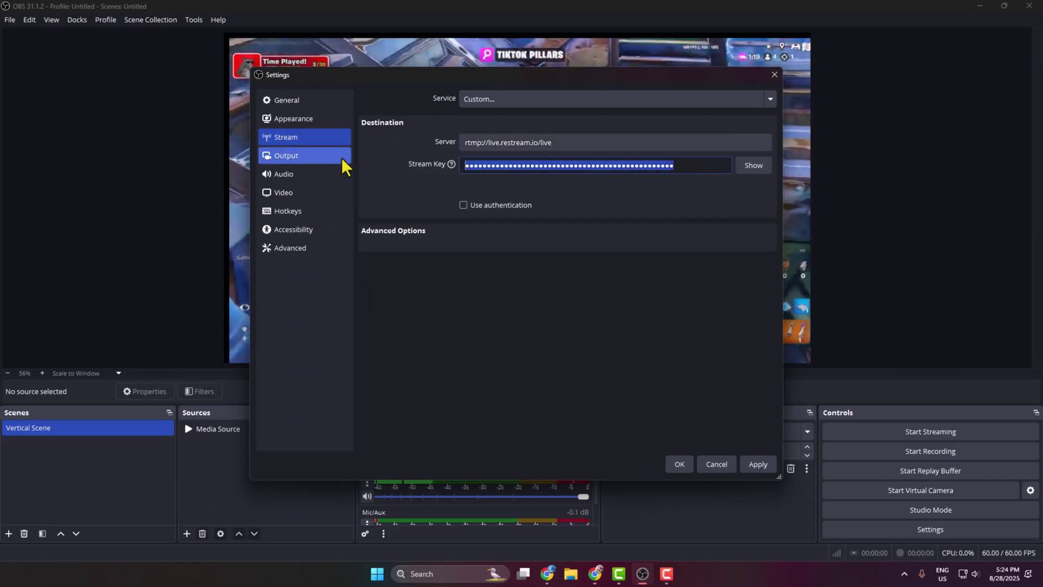
pyautogui.click(755, 464)
pyautogui.click(677, 462)
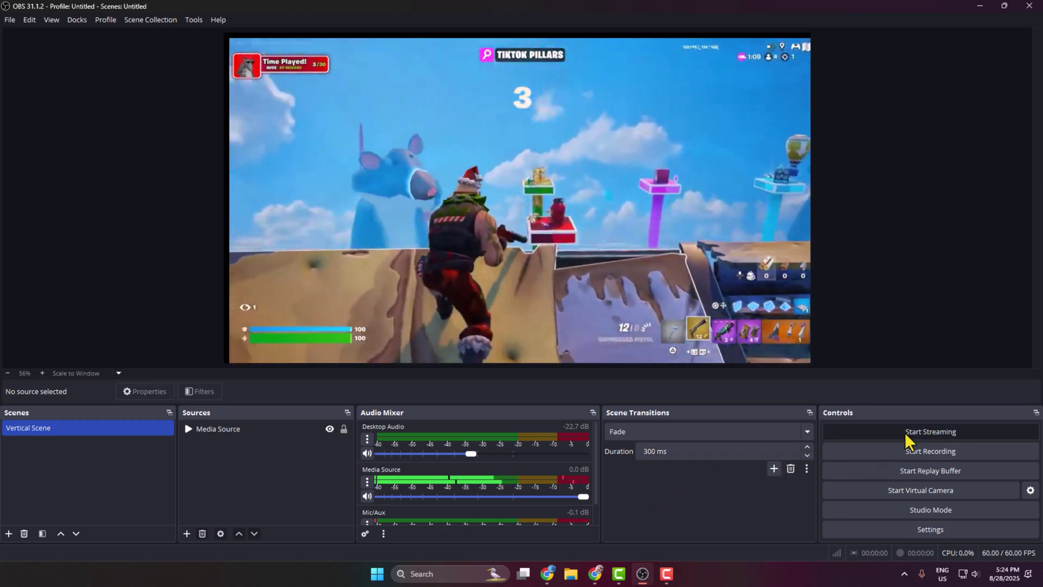
# - Start streaming in OBS and open the live test event in Restream
pyautogui.click(904, 433)
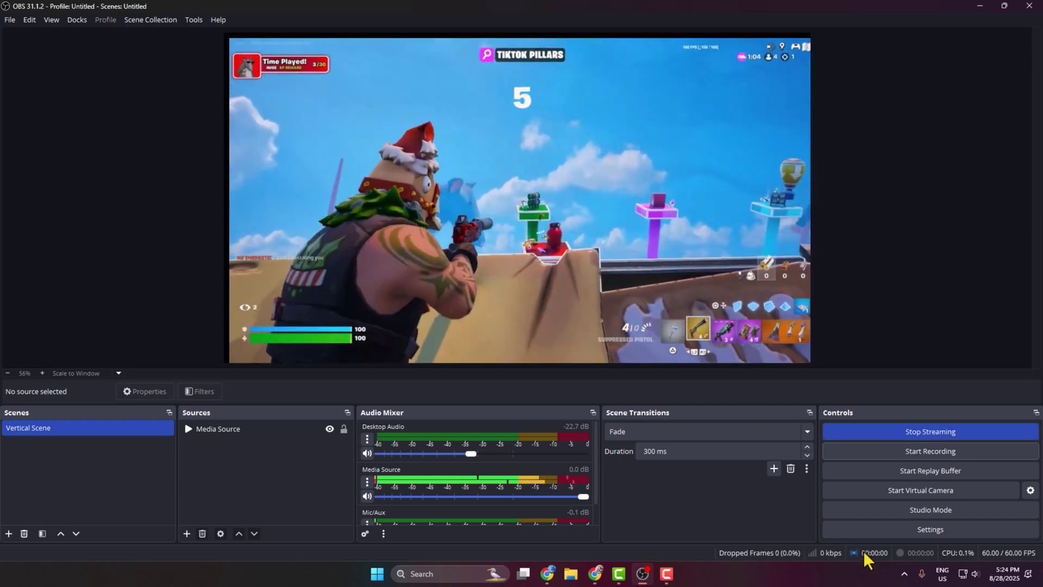
pyautogui.click(595, 573)
pyautogui.click(640, 298)
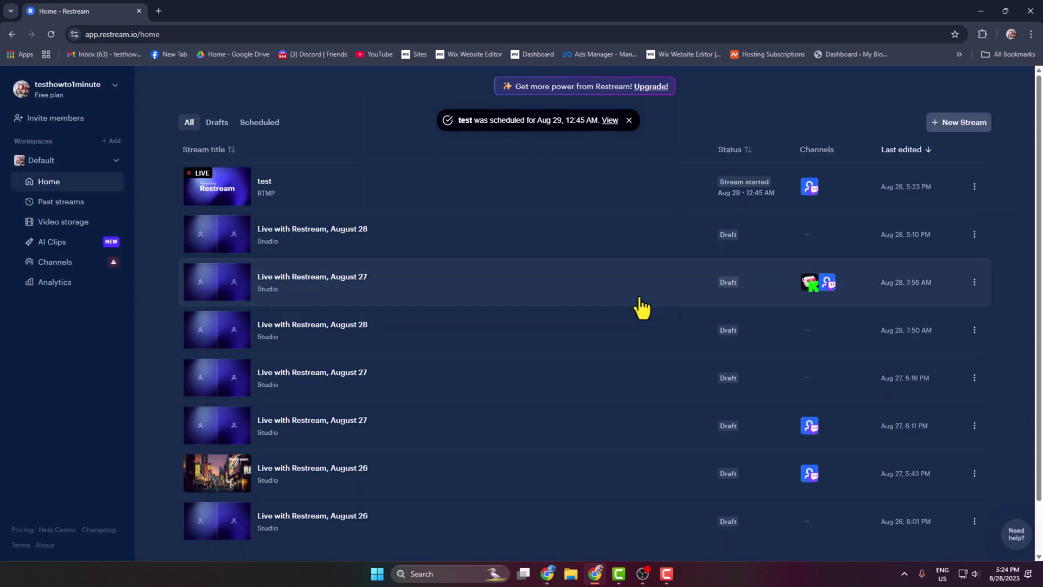
pyautogui.click(239, 195)
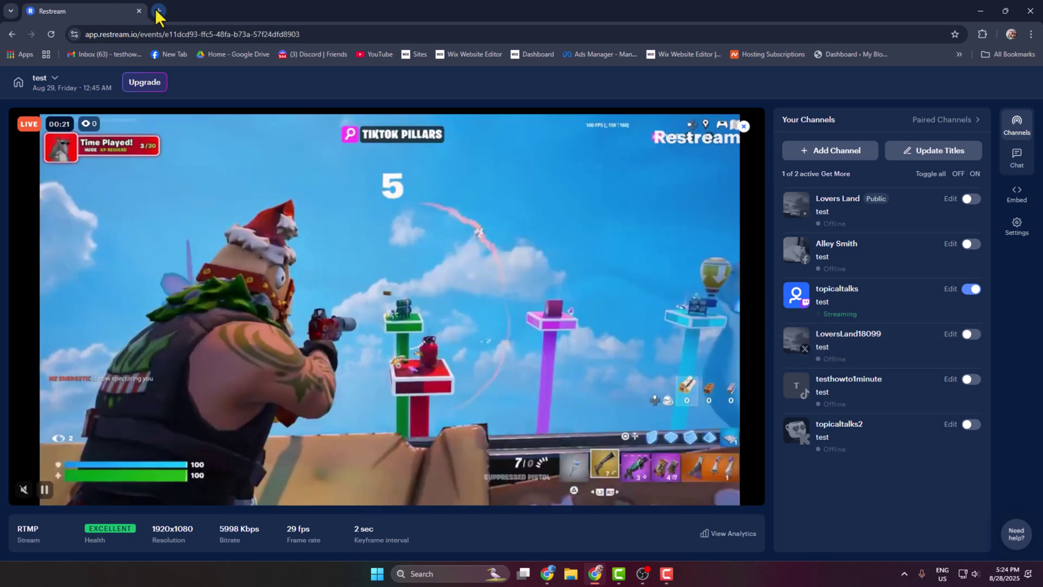
pyautogui.click(159, 11)
pyautogui.write('twitch.tv')
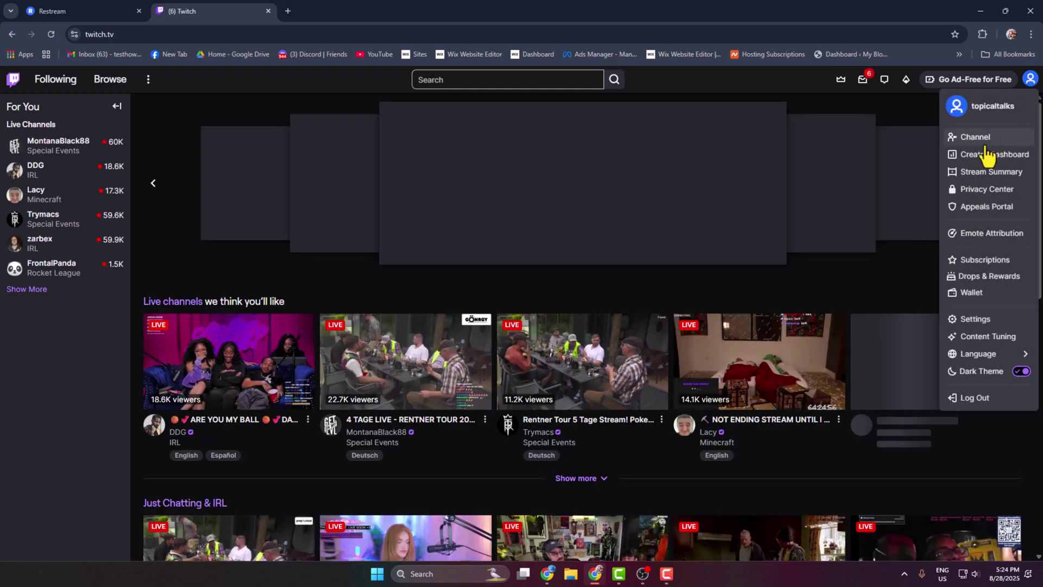
# - Open Twitch Stream Manager via Creator Dashboard and compare it with Restream's live preview
pyautogui.click(988, 154)
pyautogui.click(51, 147)
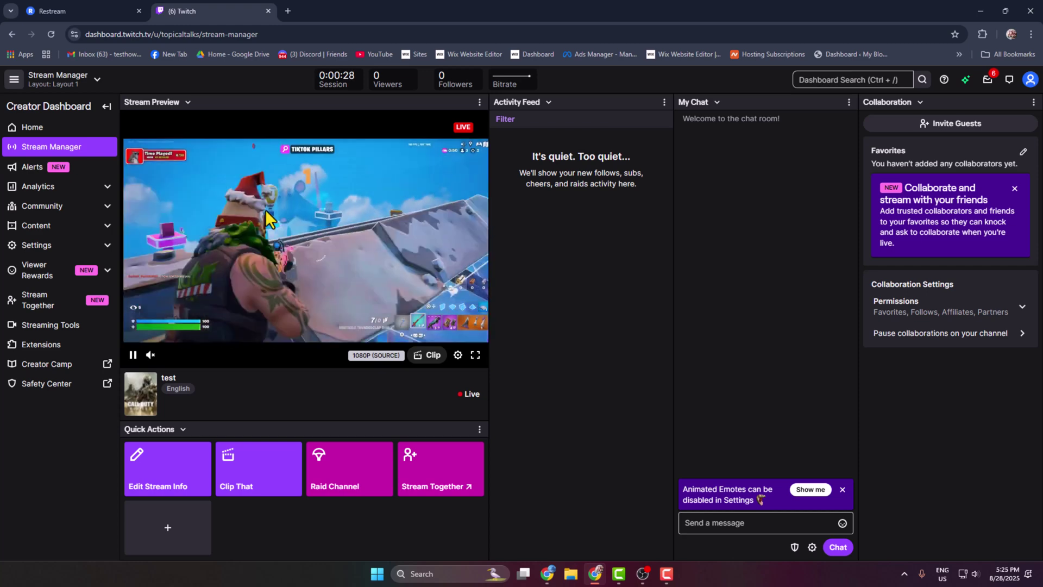
pyautogui.click(51, 10)
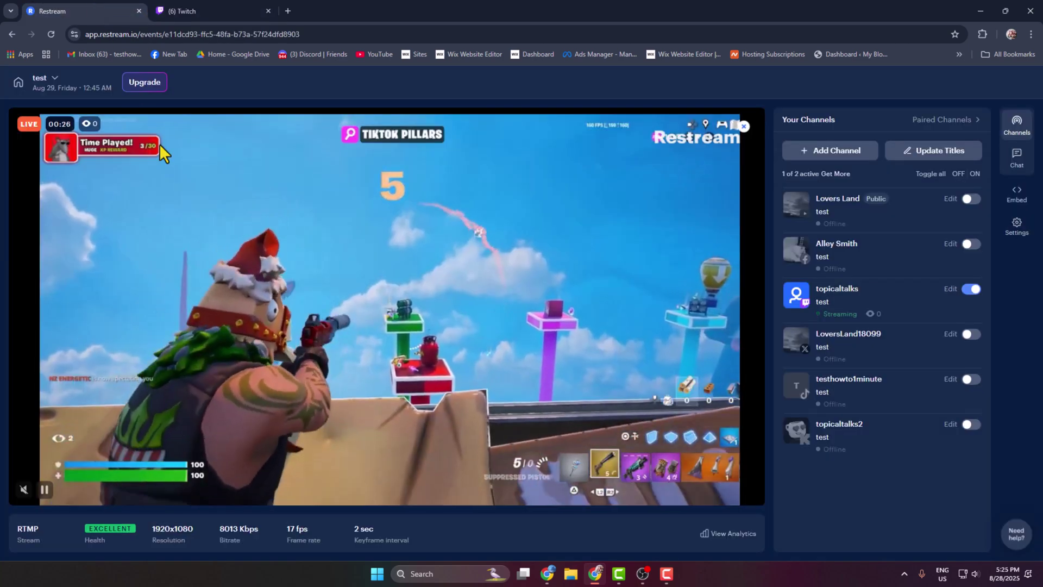
pyautogui.click(181, 10)
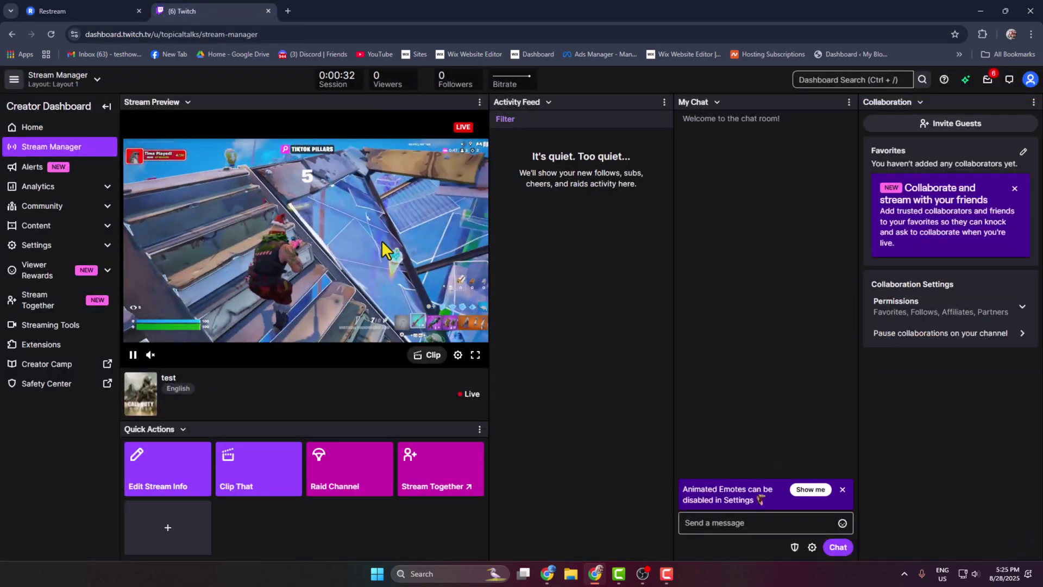